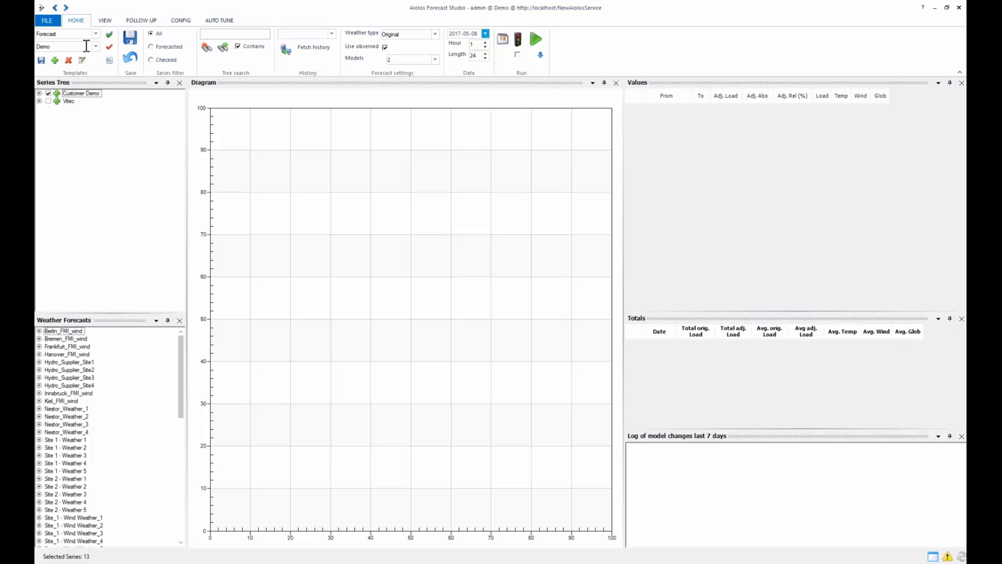
# - Create a new template of type Forecast named Daily Forecast
pyautogui.click(55, 60)
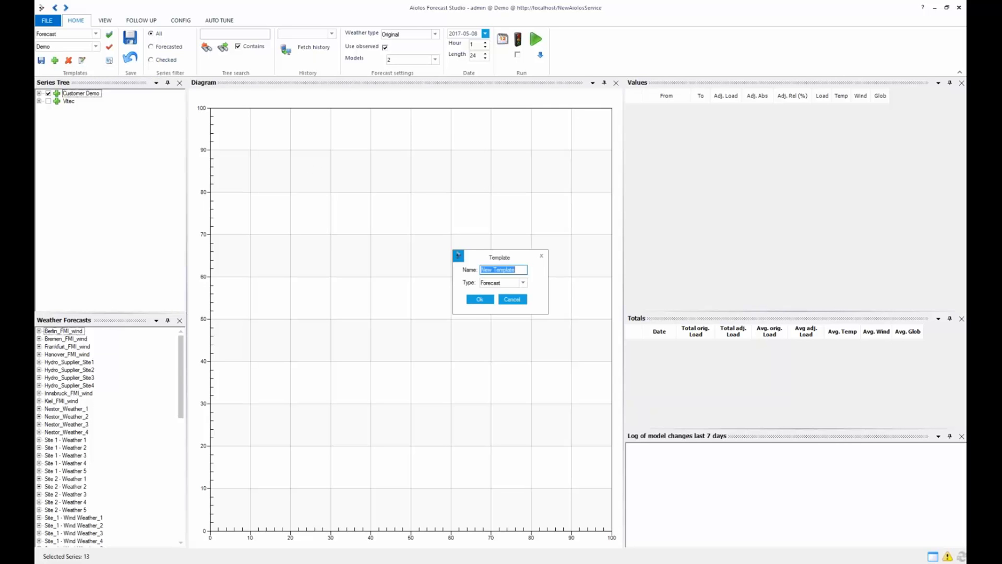
pyautogui.write('Daily Forecast')
pyautogui.click(480, 299)
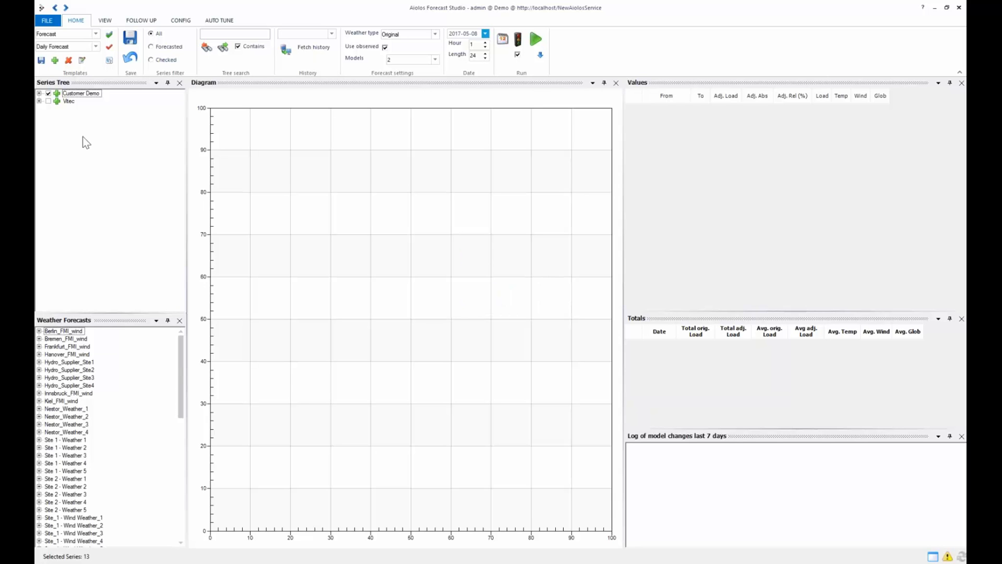
# - Limit the series selection under Customer Demo to Total Consumption, excluding external forecasts, solar and wind, and save the template
pyautogui.click(39, 93)
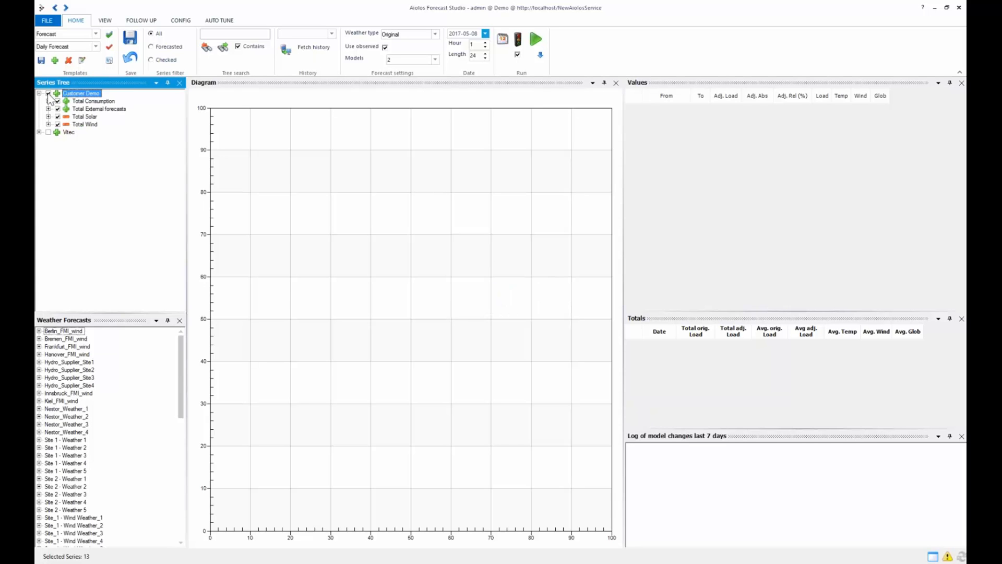
pyautogui.click(48, 94)
pyautogui.click(57, 109)
pyautogui.click(57, 116)
pyautogui.click(57, 125)
pyautogui.click(48, 101)
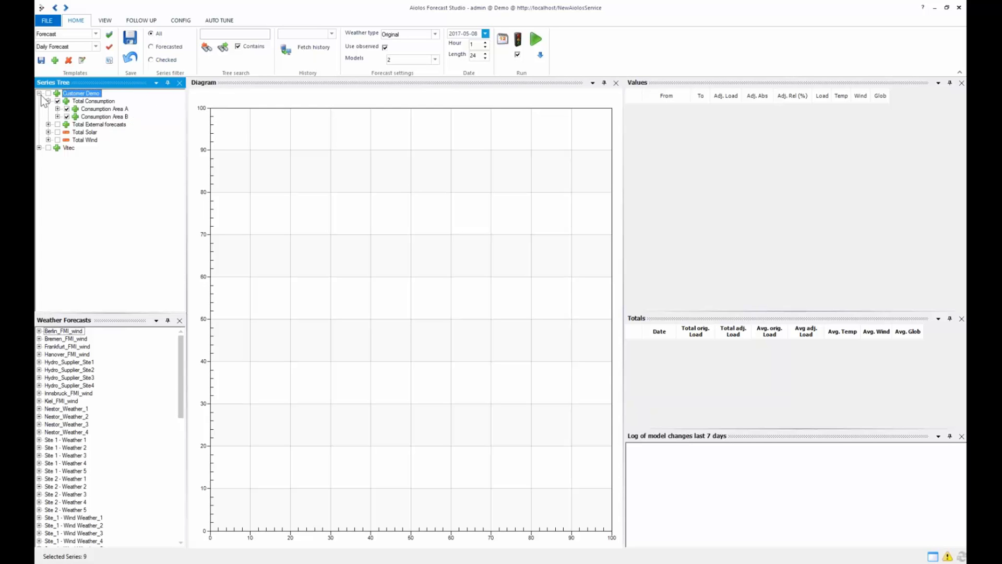
pyautogui.click(42, 61)
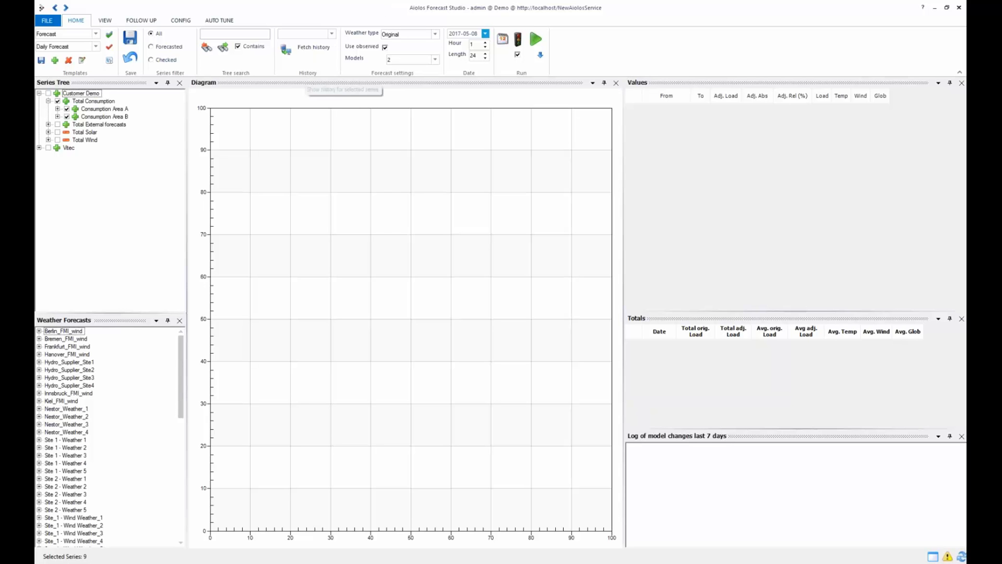
# - Show 1 week of history for the series
pyautogui.click(332, 34)
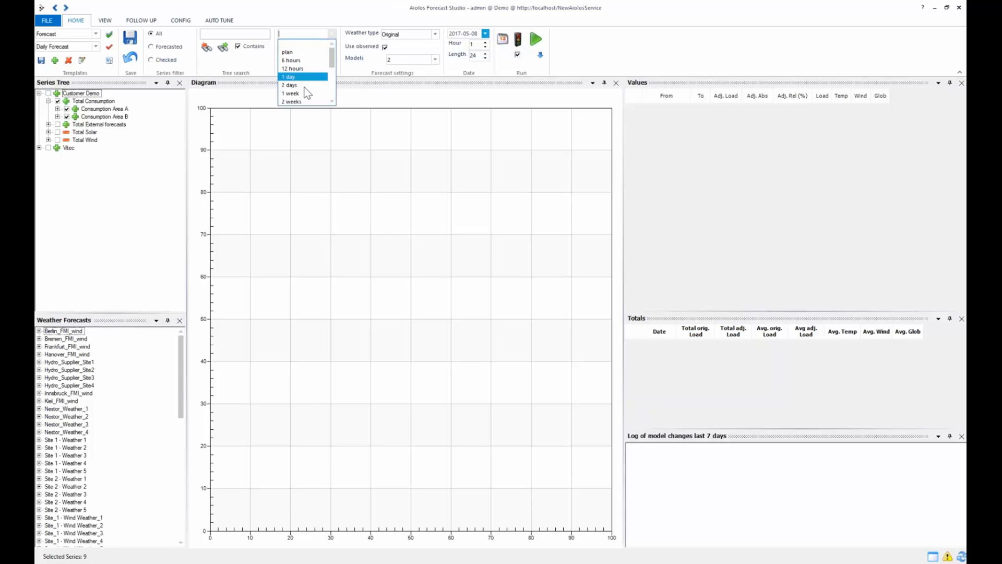
pyautogui.click(301, 94)
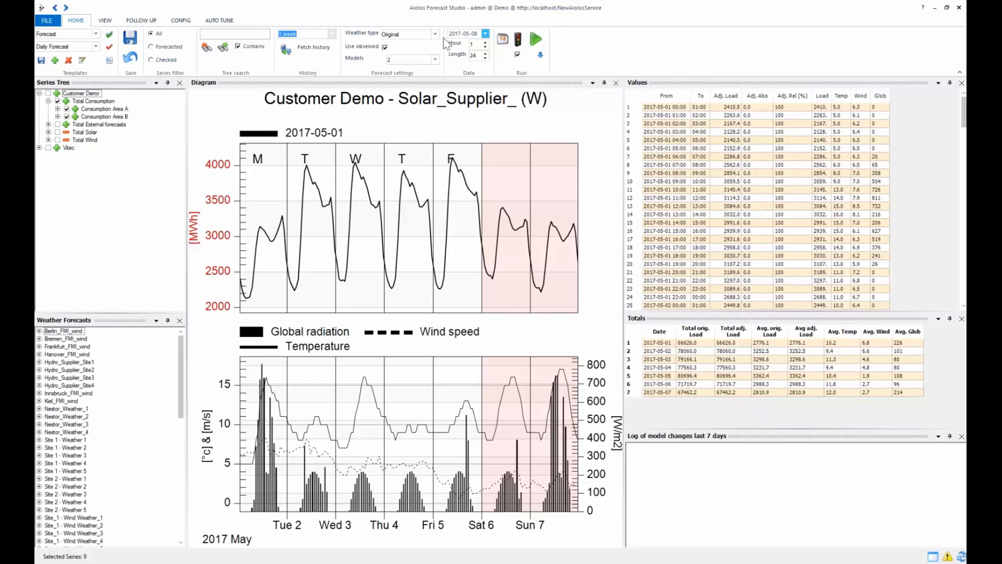
# - Run the forecast for 2017-05-08 with length 48 and the selected-tree run option turned off, and close the result summary
pyautogui.click(485, 53)
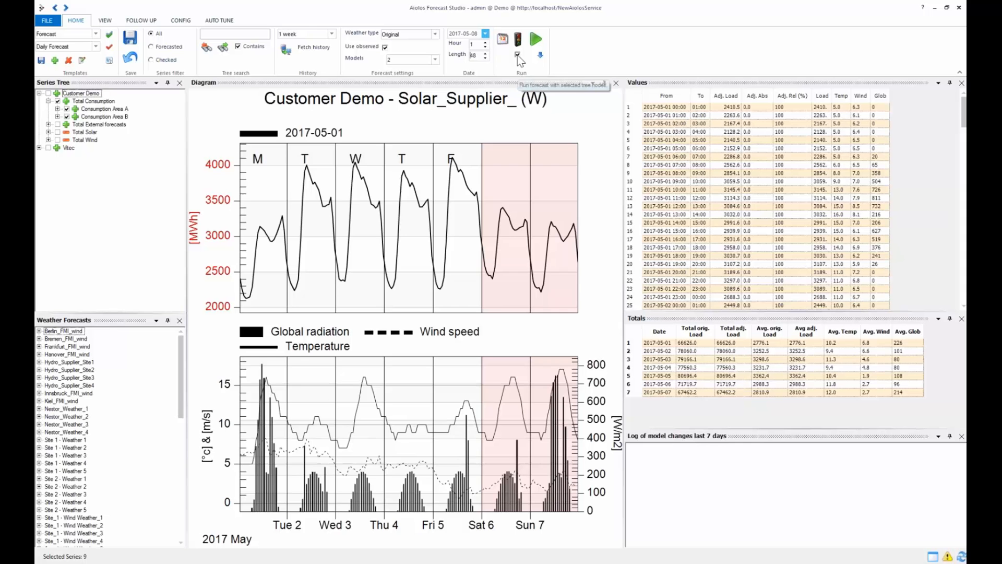
pyautogui.click(517, 54)
pyautogui.click(535, 41)
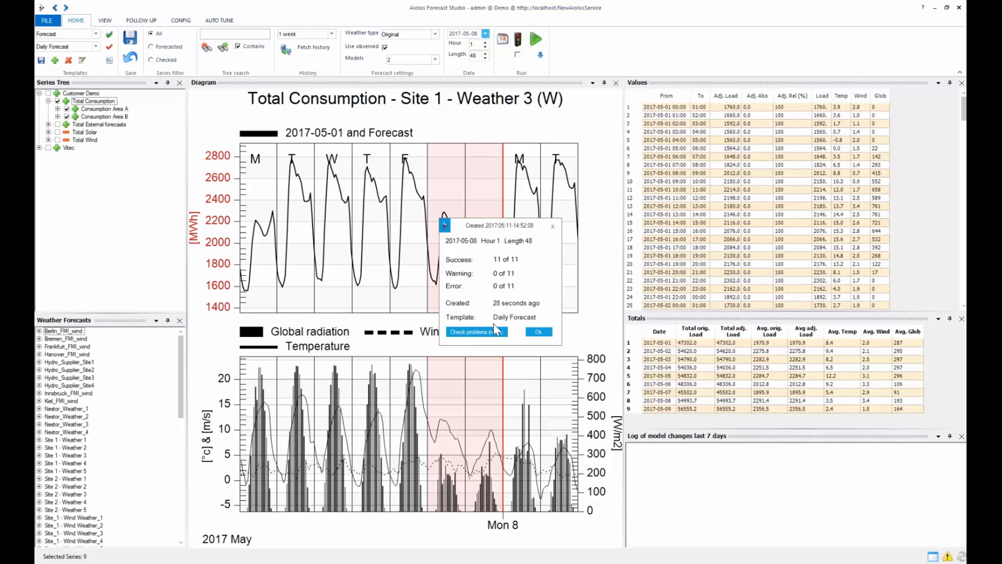
pyautogui.click(535, 331)
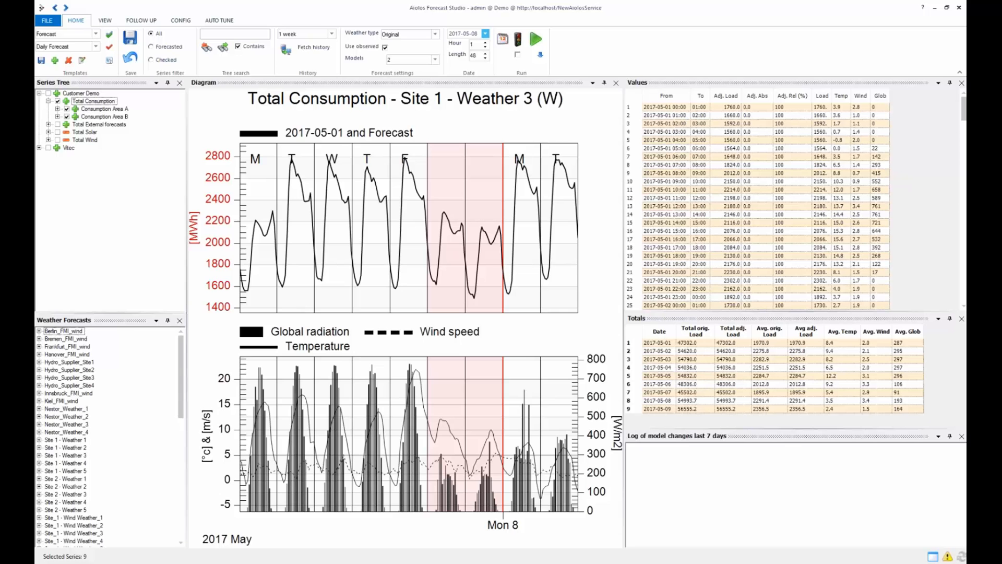
# - Examine the saved forecasts available for download and close the list without downloading one
pyautogui.click(541, 54)
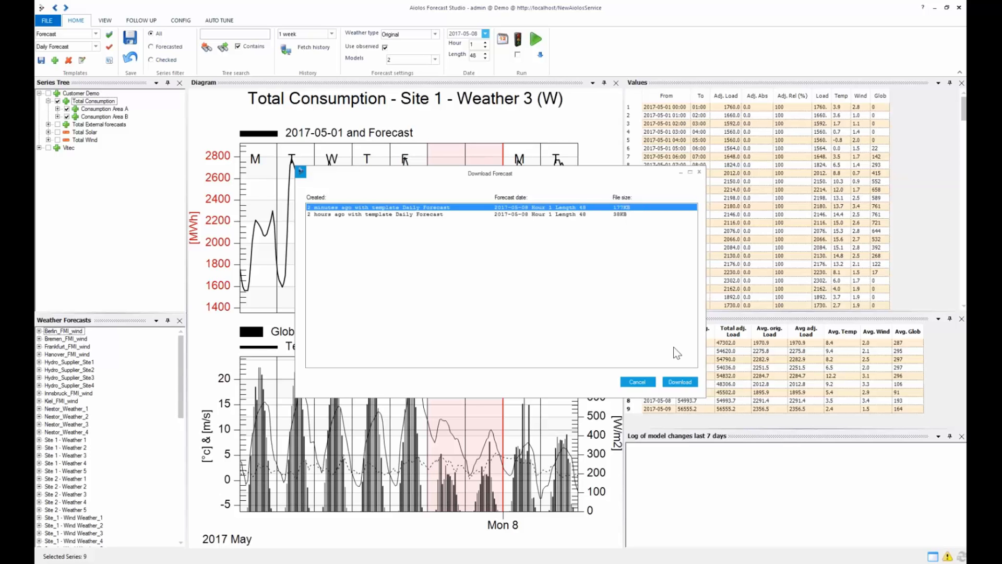
pyautogui.click(647, 384)
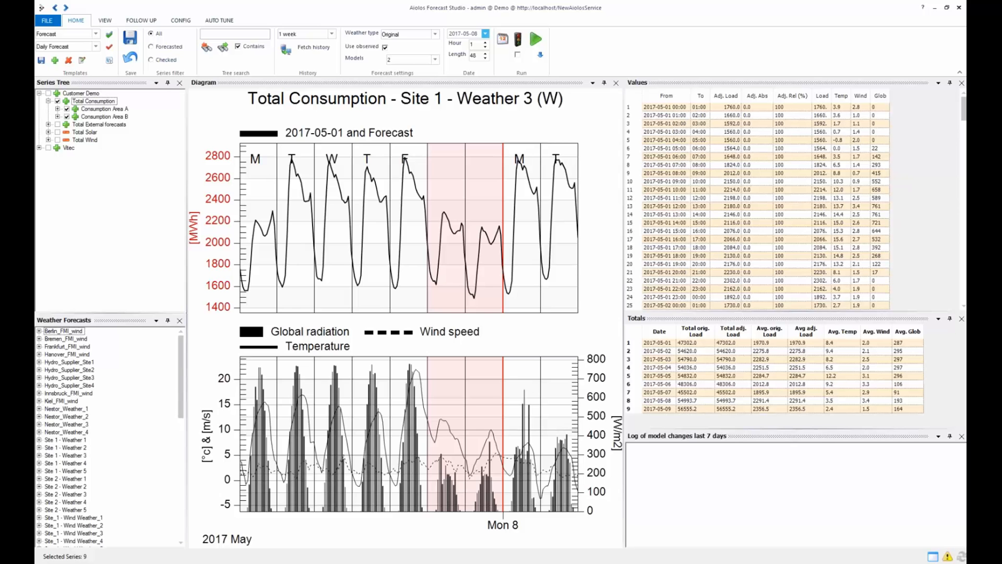
# - Switch to File Explorer, inspect the stored forecast files in the Demo configuration's data\SavedForecast folder, and return to Aiolos Forecast Studio
pyautogui.hotkey('alt', 'Tab')
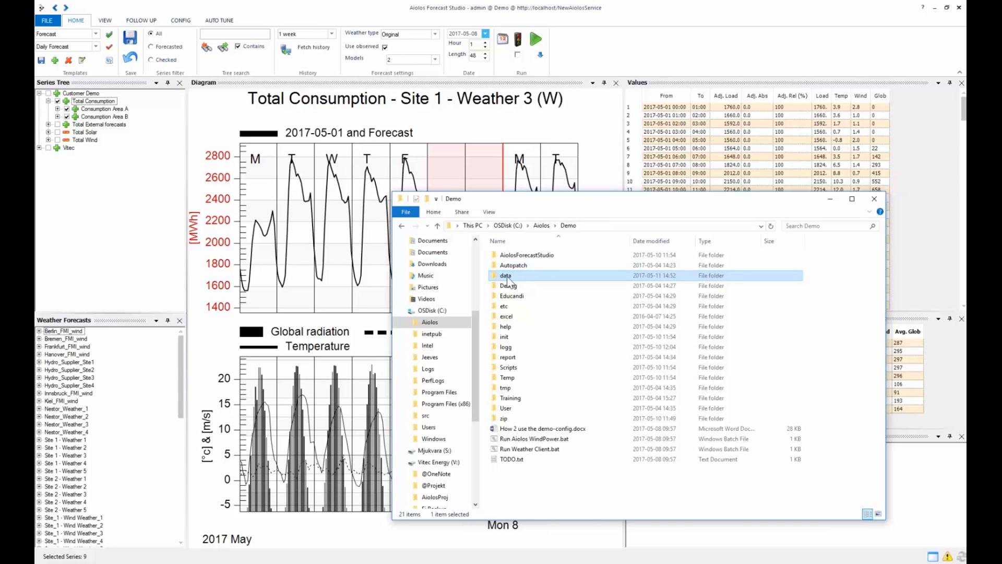
pyautogui.doubleClick(509, 282)
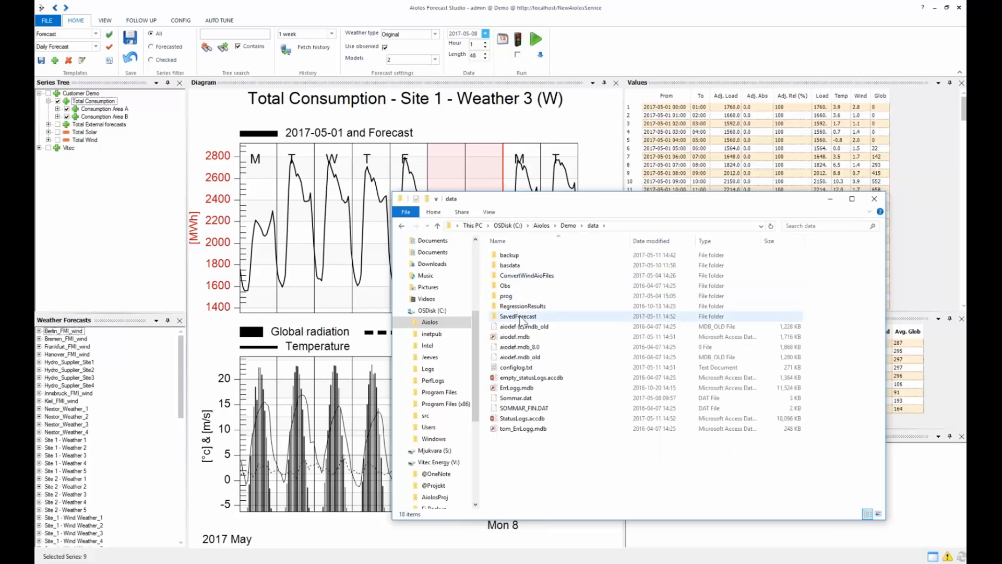
pyautogui.doubleClick(520, 316)
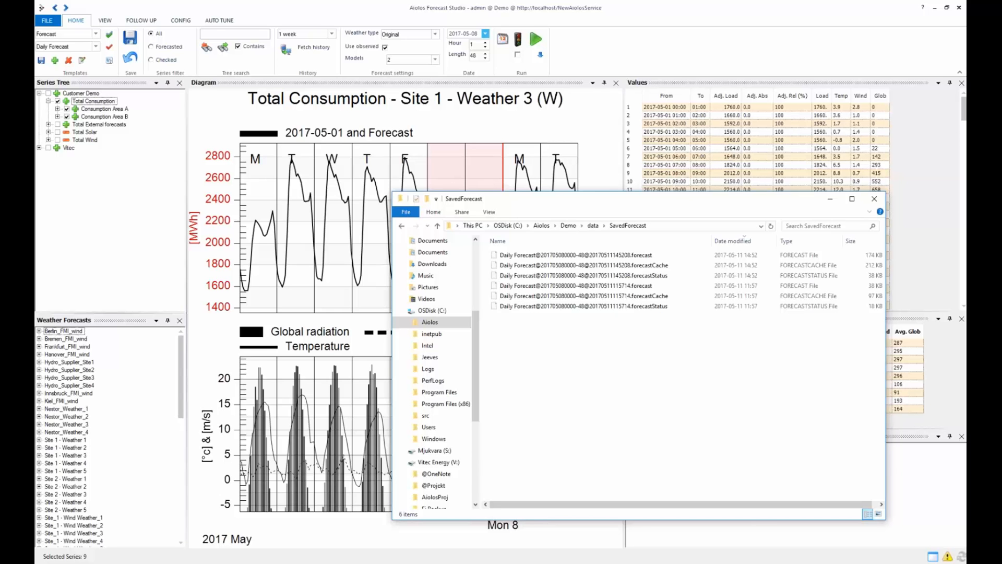
pyautogui.hotkey('alt', 'Tab')
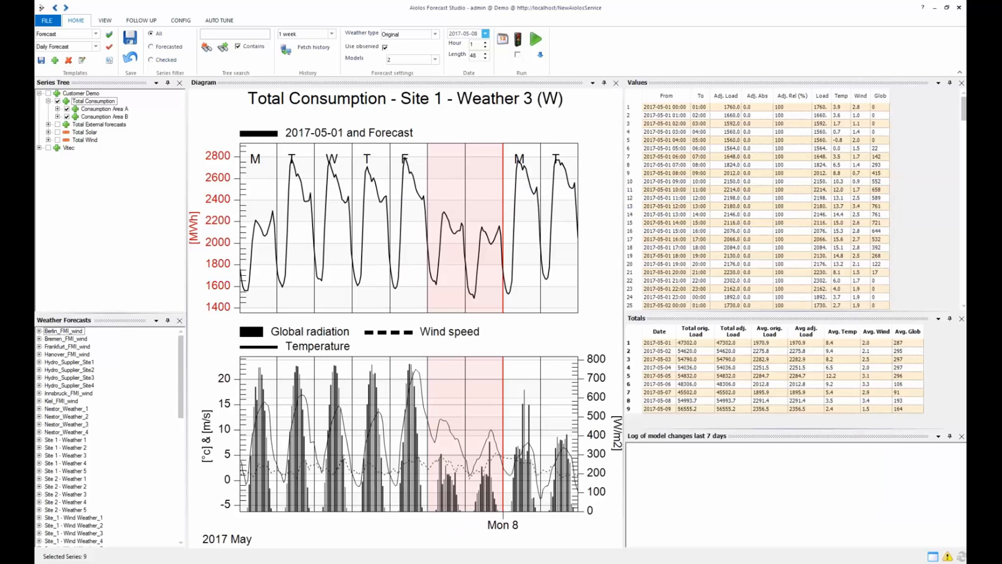
# - Enable downloading today's forecast on startup with the Daily Forecast template in the user settings, and save them
pyautogui.click(47, 21)
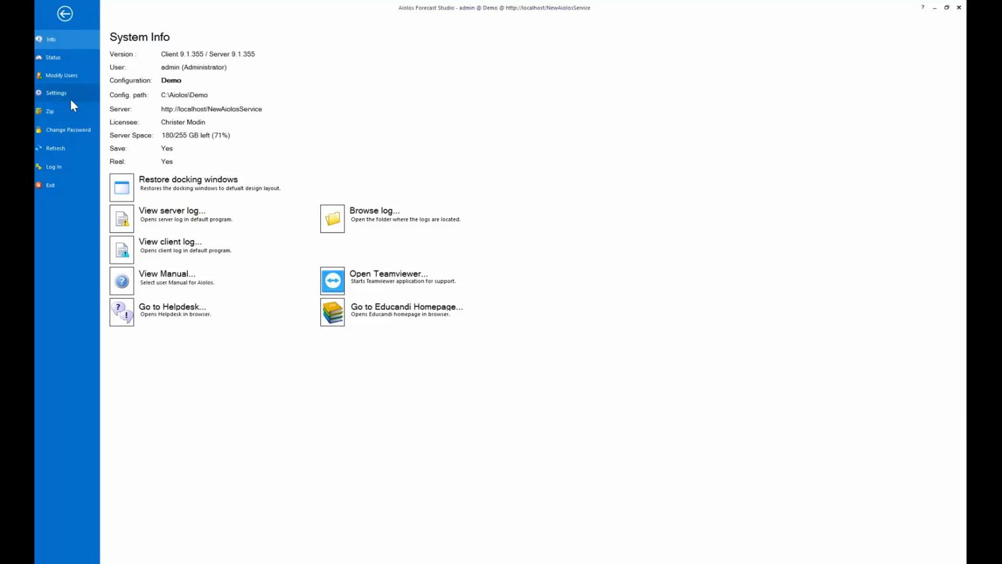
pyautogui.click(57, 93)
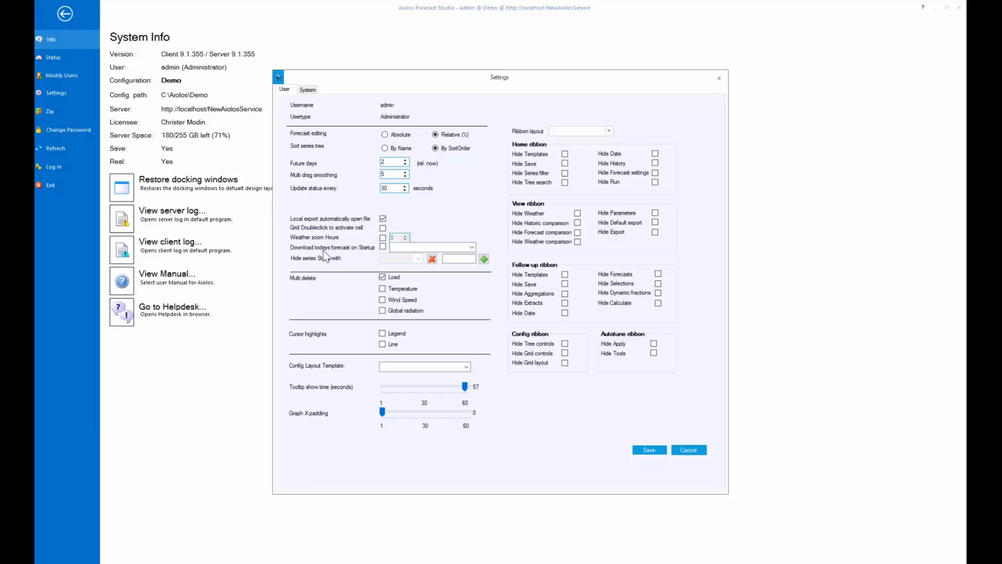
pyautogui.click(384, 248)
pyautogui.click(471, 247)
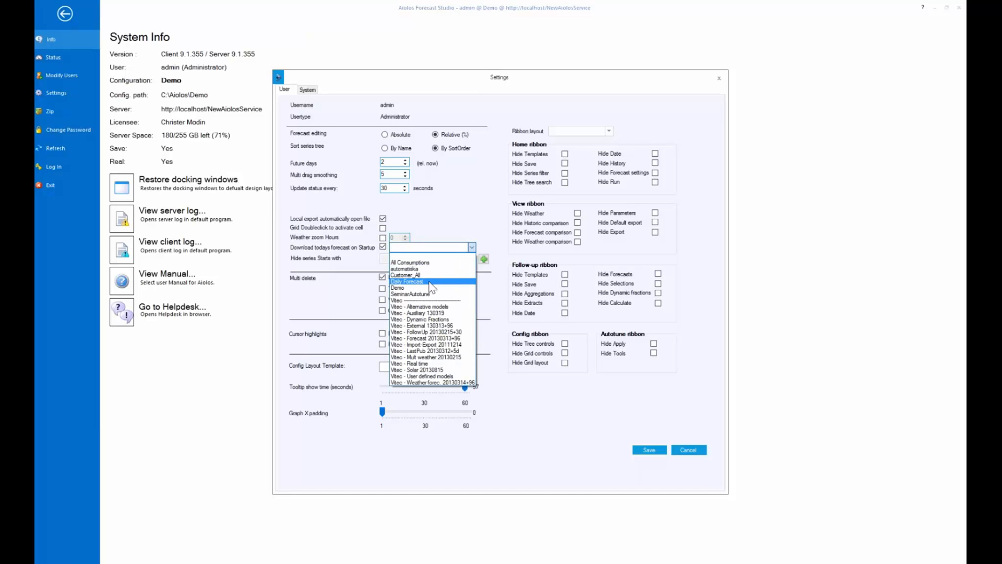
pyautogui.click(429, 283)
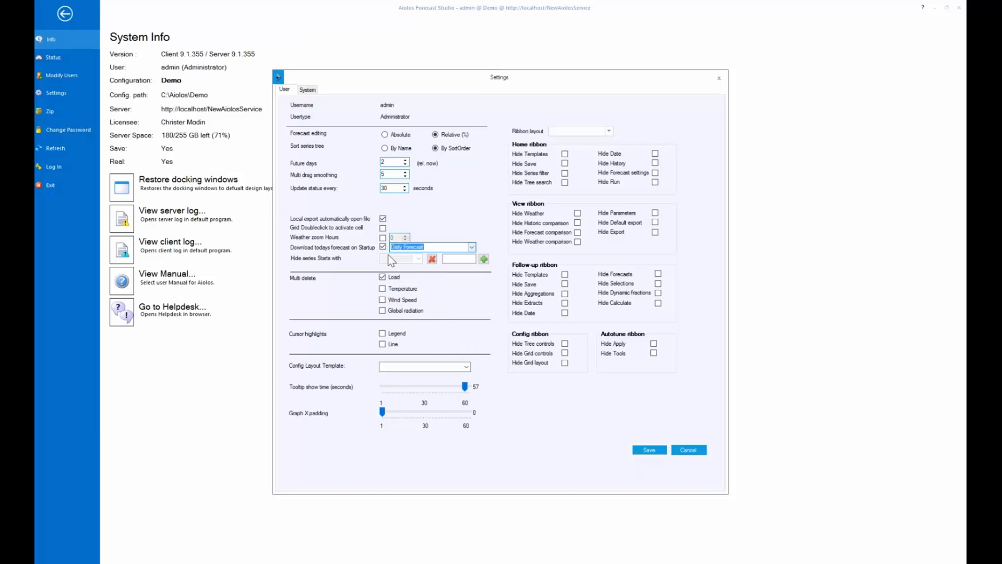
pyautogui.click(649, 450)
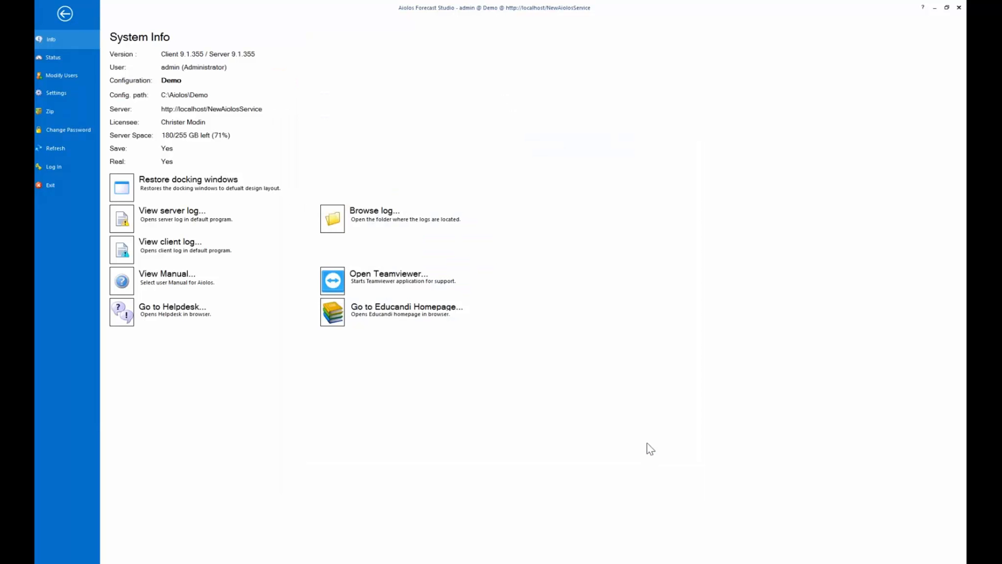
# - Restart Aiolos Forecast Studio so the Daily Forecast downloads at startup, and show 1 week of history
pyautogui.click(44, 184)
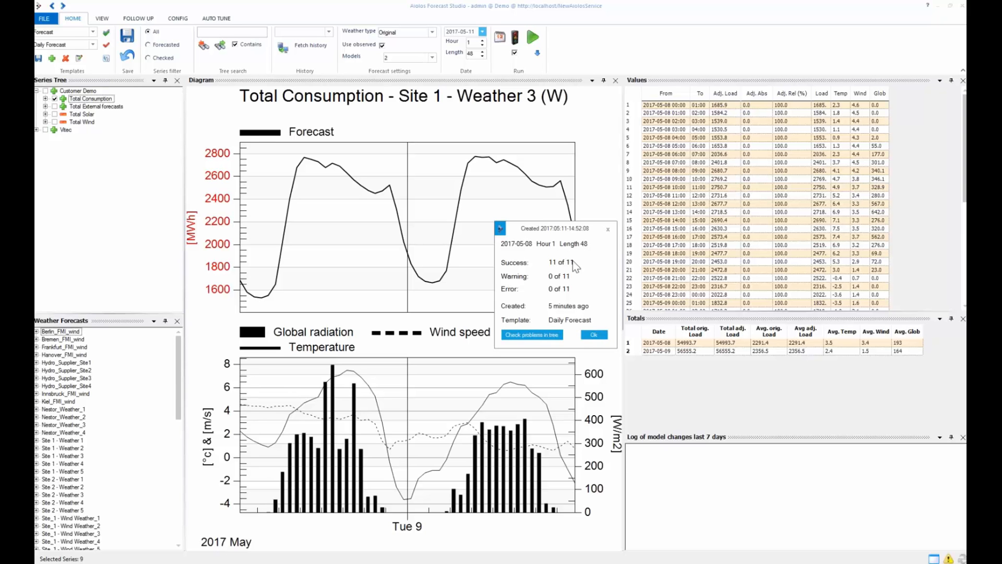
pyautogui.click(595, 339)
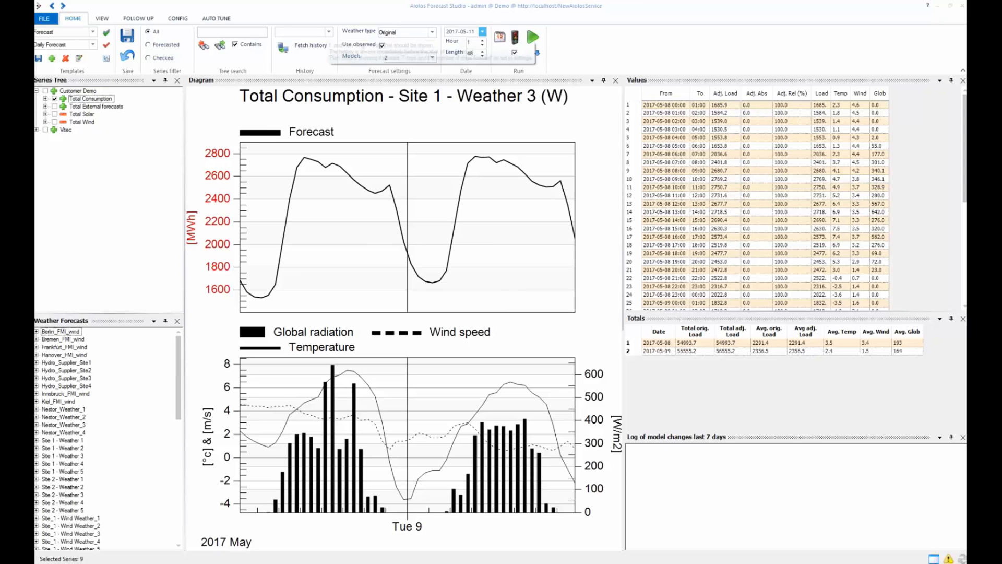
pyautogui.click(322, 36)
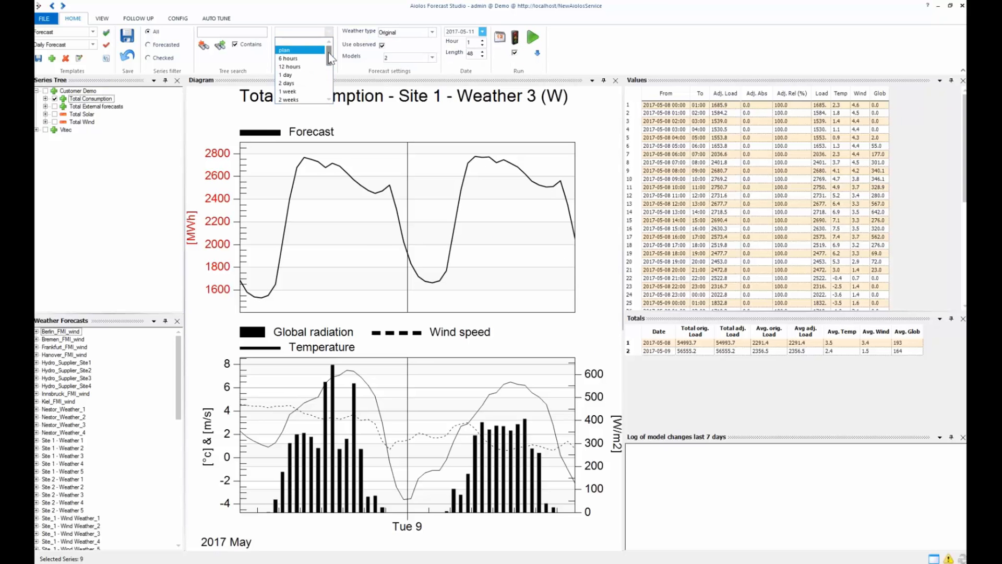
pyautogui.click(288, 91)
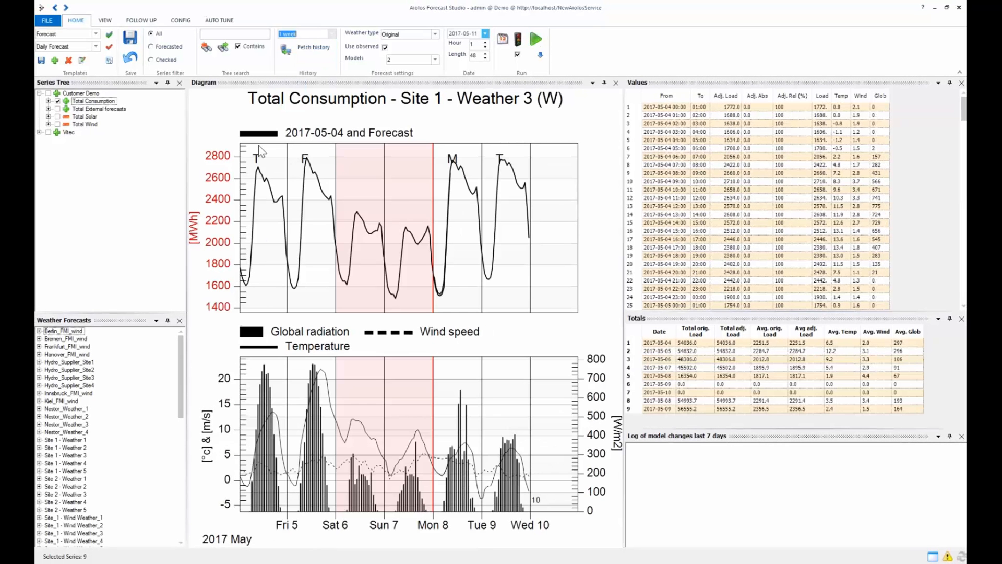
# - Load the saved Daily Forecast for 2017-05-08 and fetch 1 week of history
pyautogui.click(127, 55)
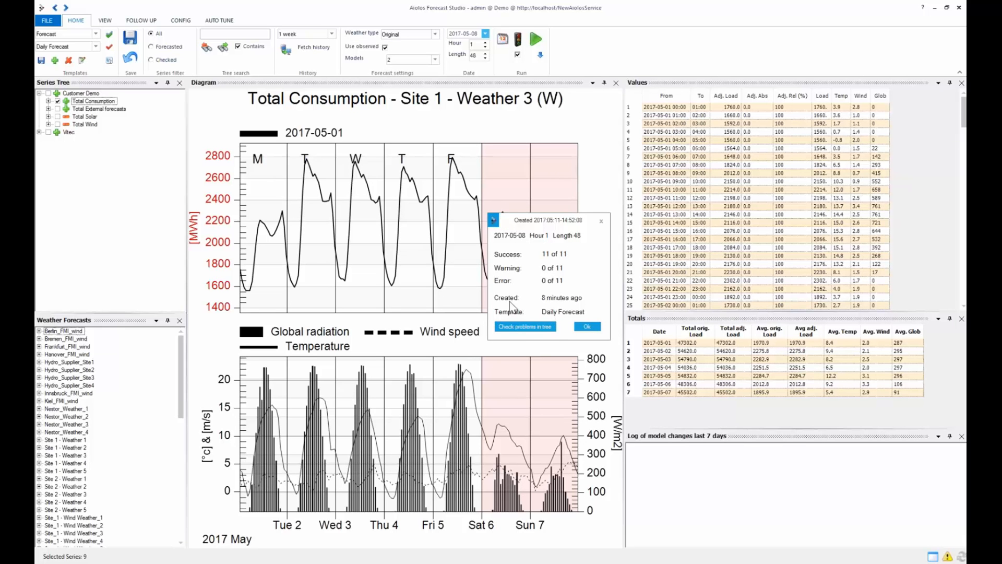
pyautogui.click(588, 327)
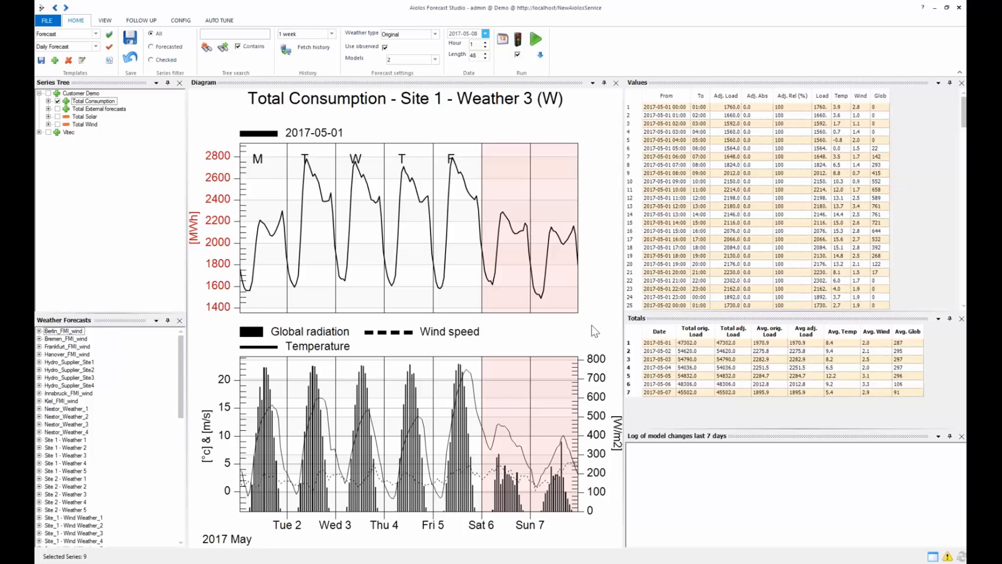
pyautogui.click(333, 33)
pyautogui.click(310, 94)
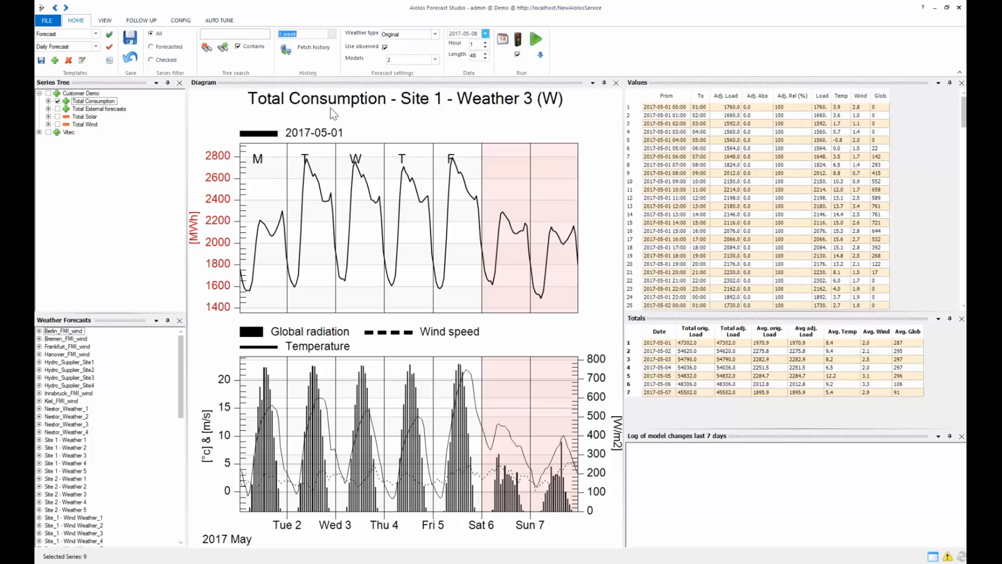